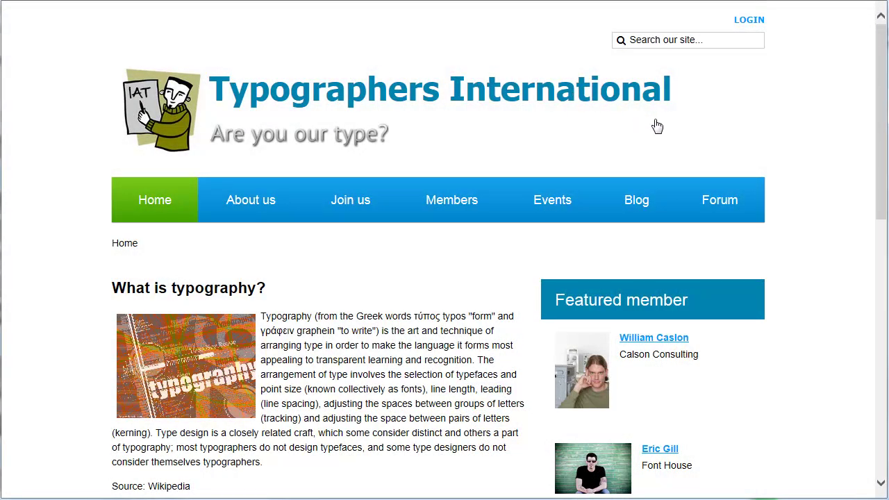
Browse the public Forum page and its 'What is your least favorite font?' topic, then return to Site pages.
click(716, 217)
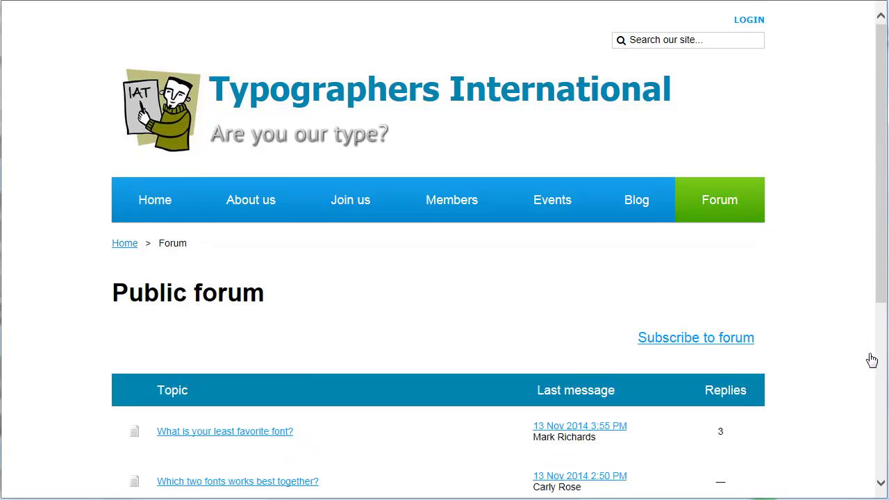
click(879, 450)
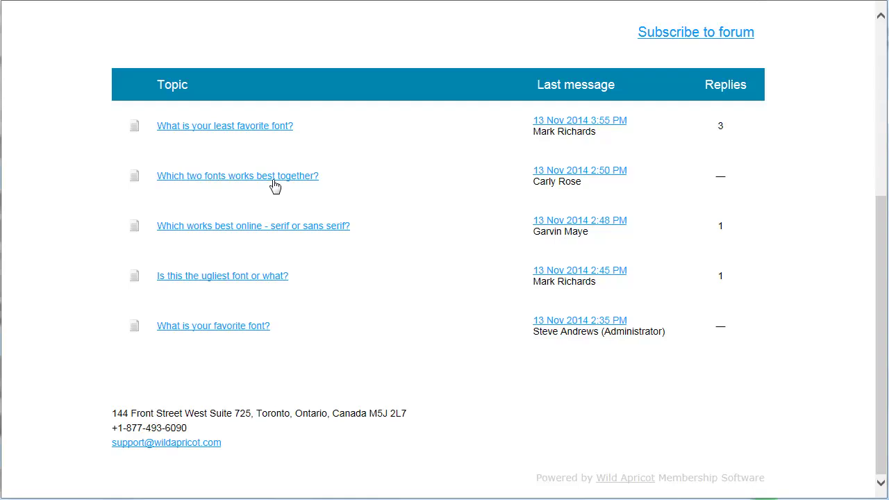
click(268, 126)
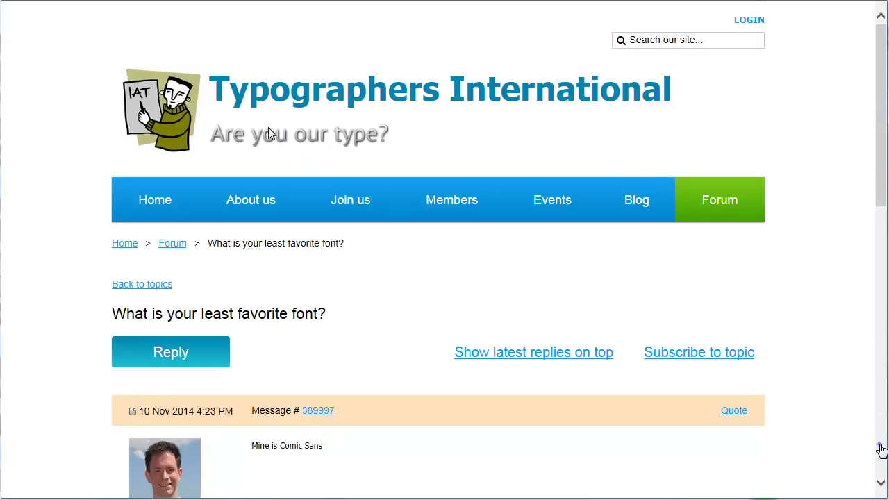
click(882, 450)
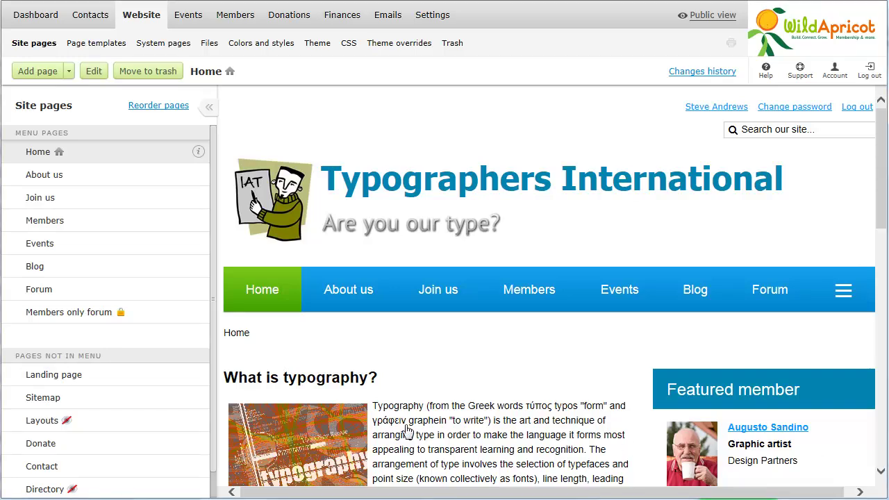
Edit the Forum page and scroll the Gadgets list down to the Social section.
click(50, 292)
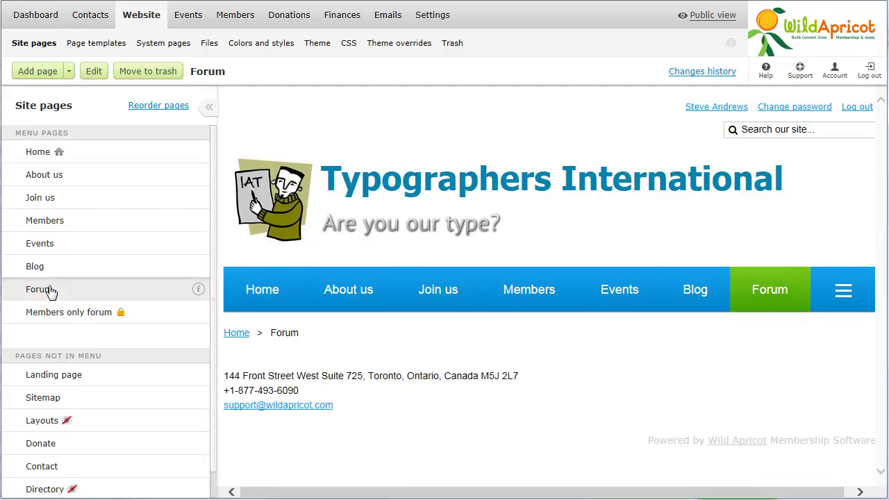
click(95, 73)
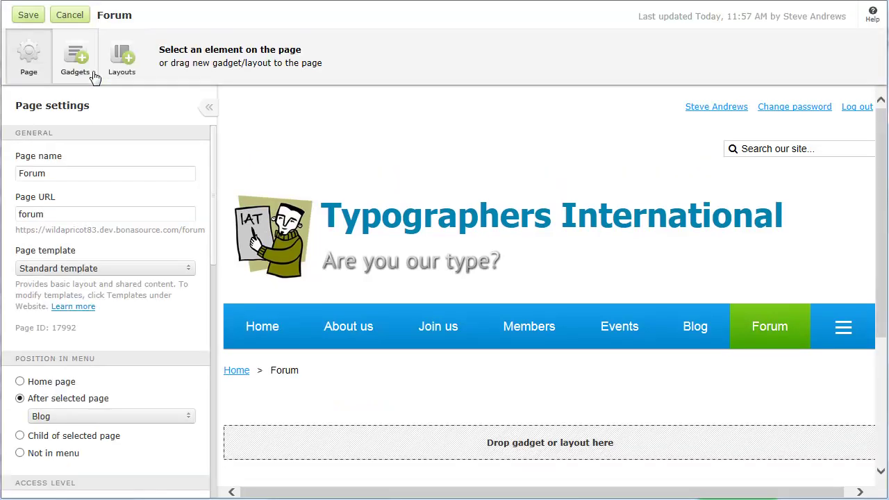
click(76, 78)
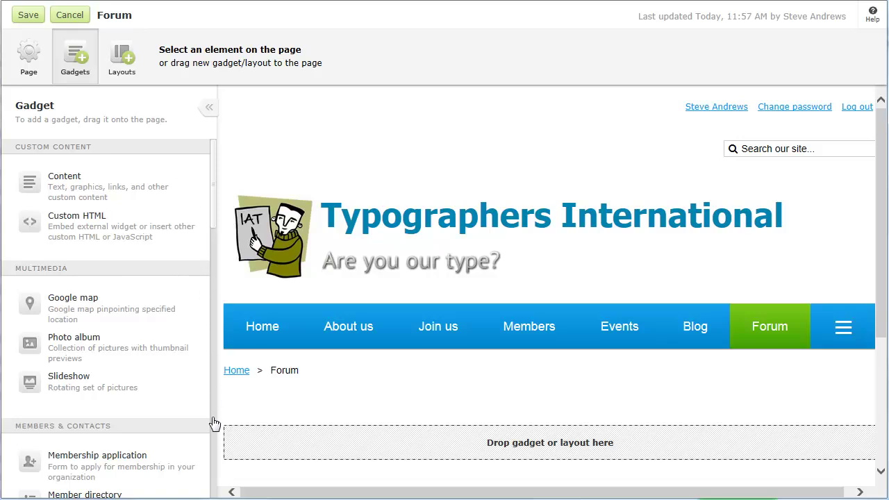
scroll(214, 442, down, 10)
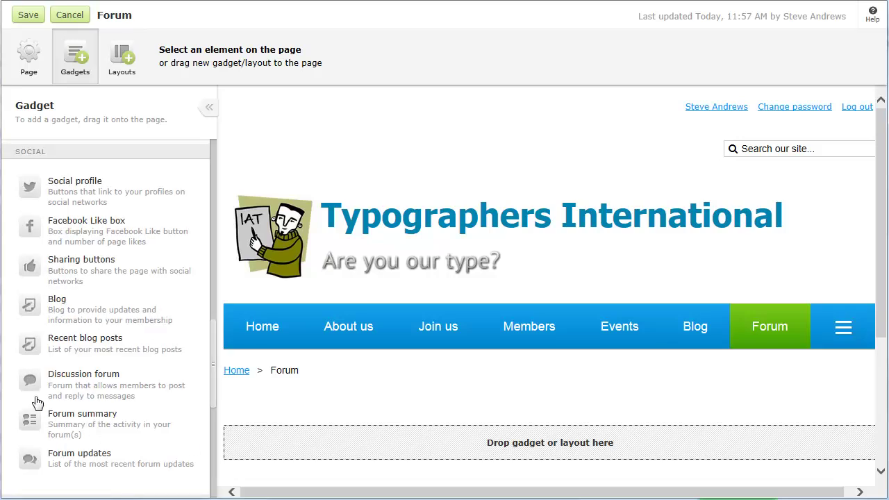
Drag a Discussion forum gadget onto the Forum page and show its settings.
drag(29, 380, 305, 447)
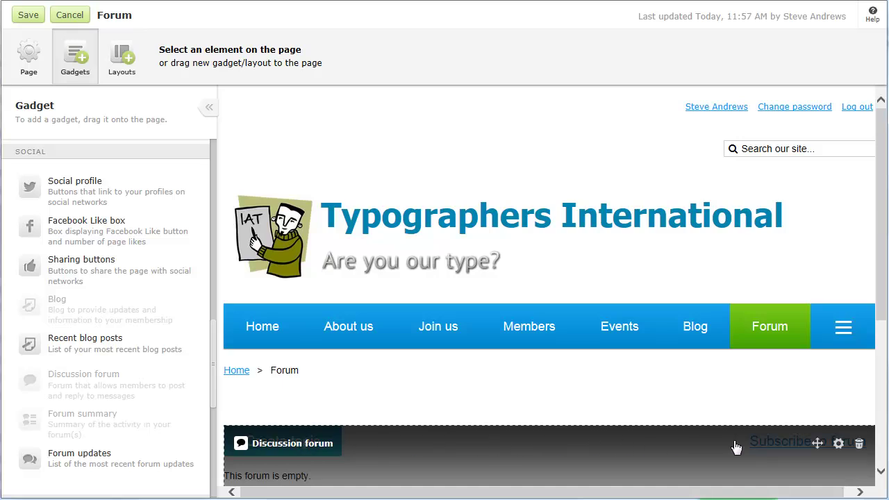
click(839, 444)
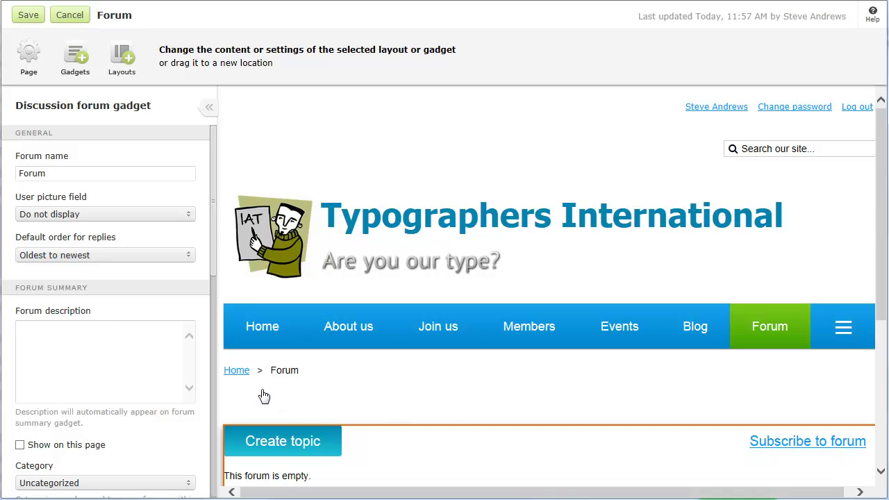
Name the forum 'Public Forum', use the Photo user picture field, and order replies newest to oldest.
click(16, 173)
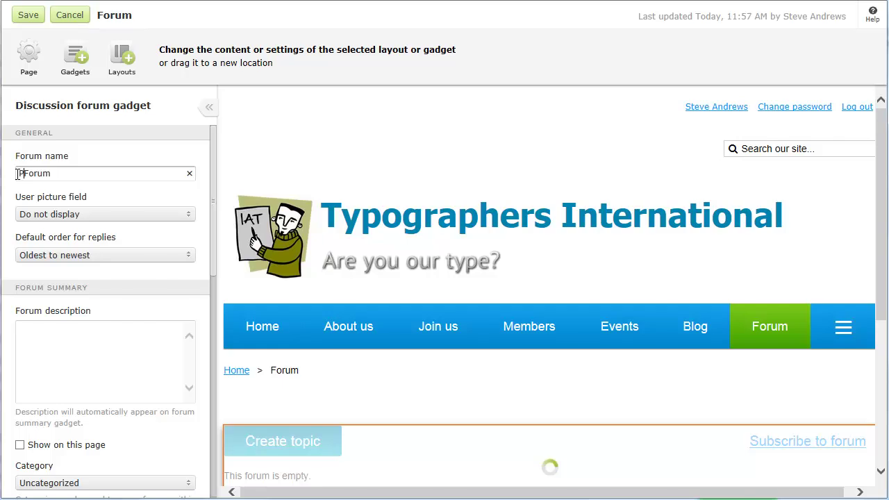
text(Public)
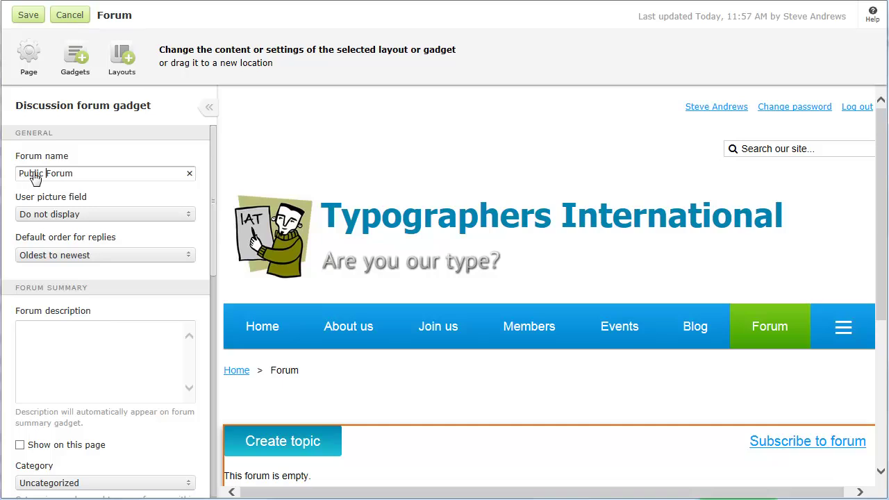
click(115, 221)
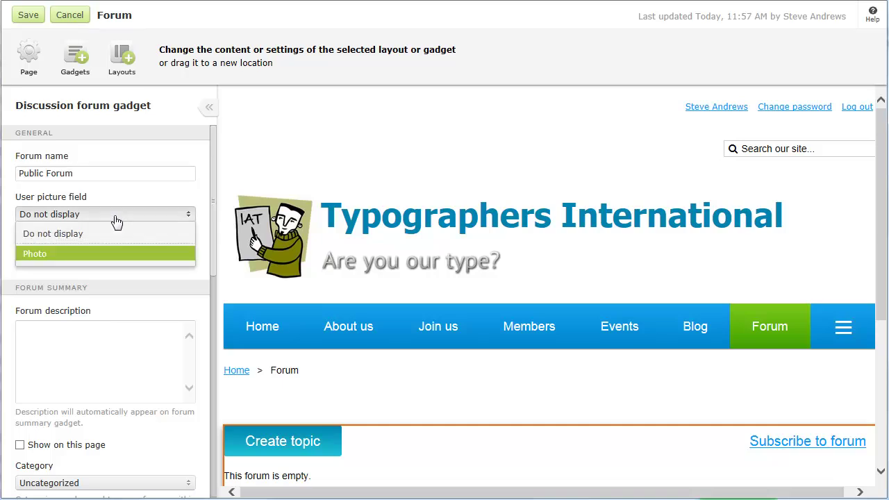
click(62, 255)
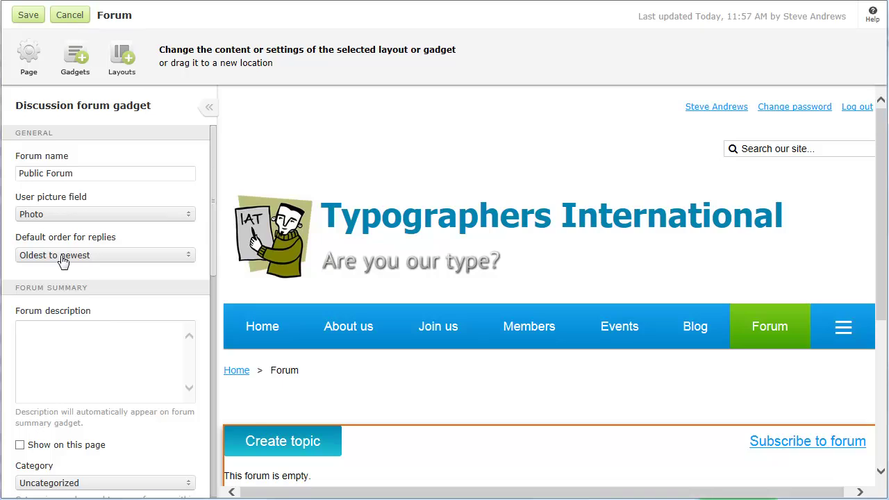
click(63, 258)
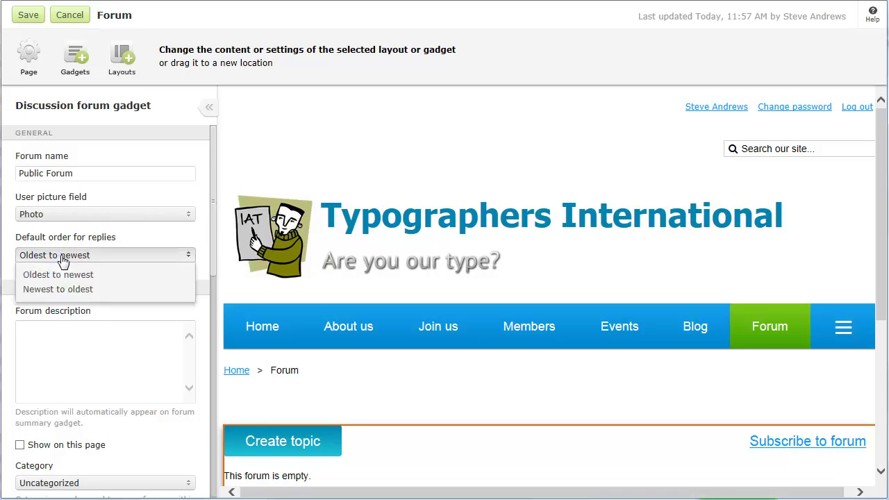
click(85, 291)
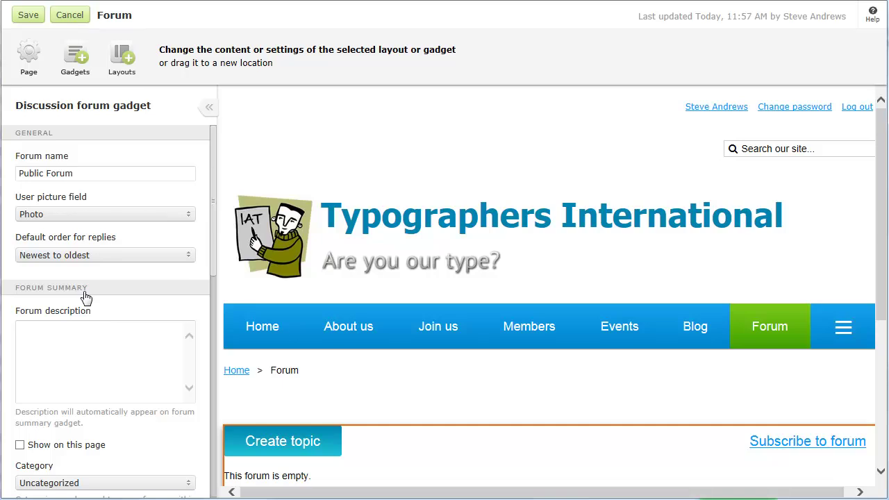
Enter the forum description 'Public forum for visitors to our site', leaving it hidden on the page.
click(24, 332)
text(Public forum for vis)
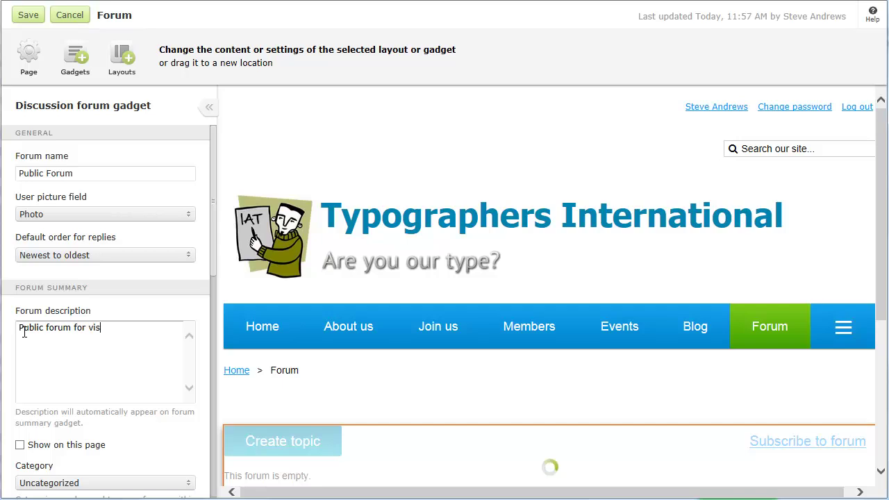
text(itors to our site)
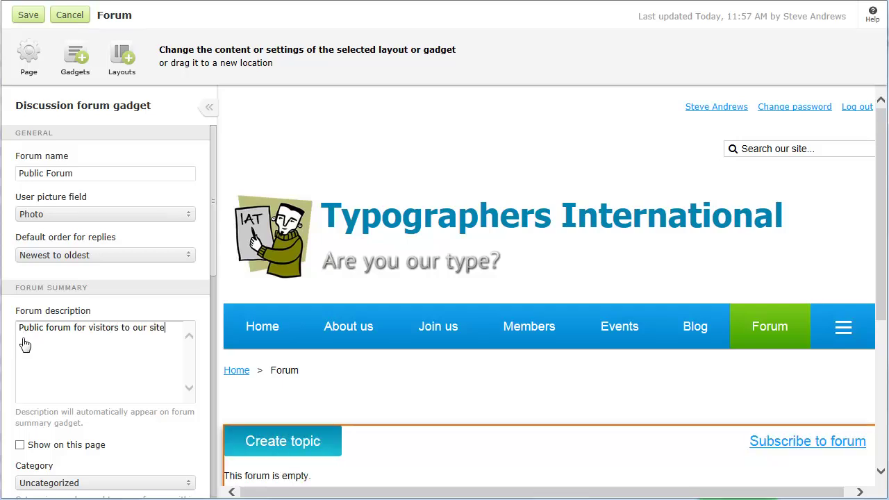
click(20, 445)
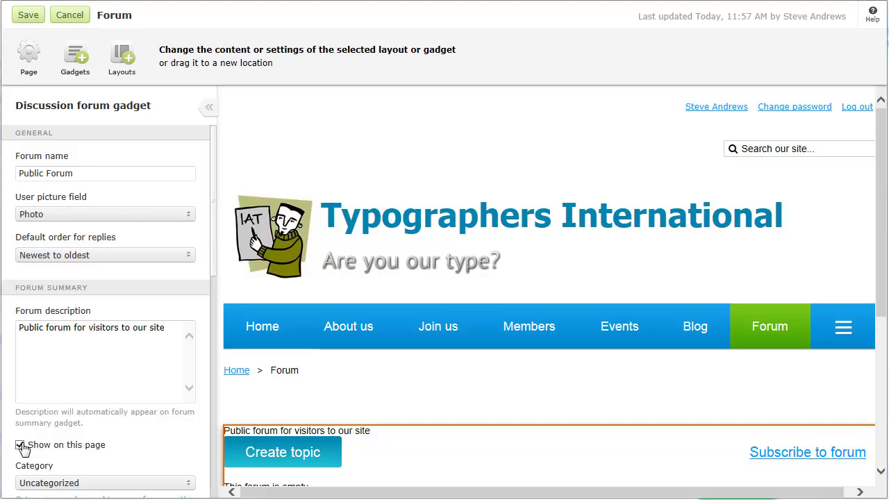
click(21, 446)
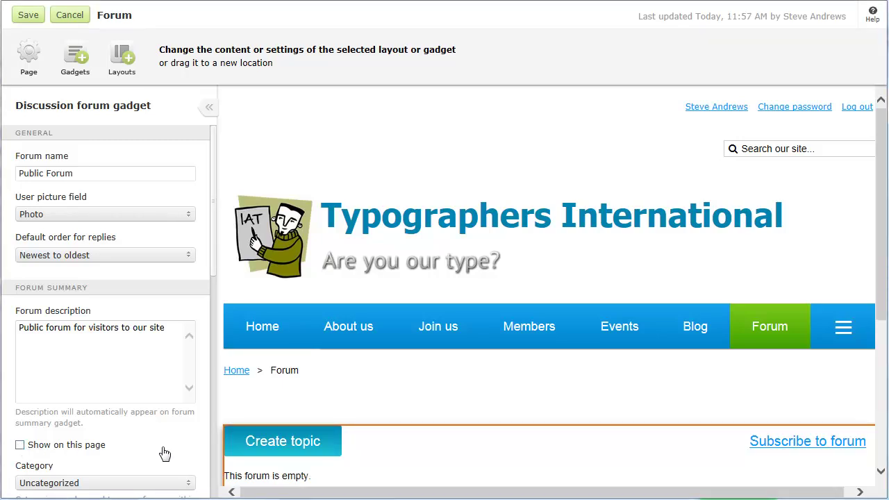
click(215, 467)
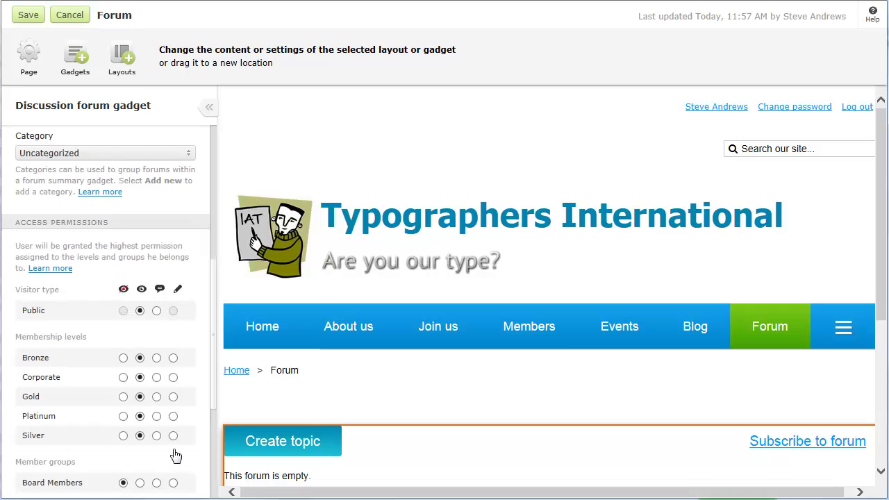
Set the forum category to Uncategorized.
click(105, 157)
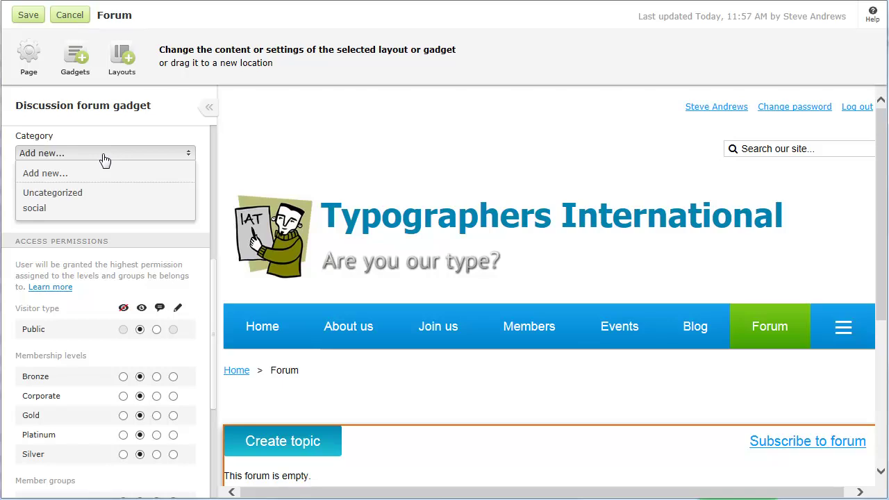
key(Down)
key(Return)
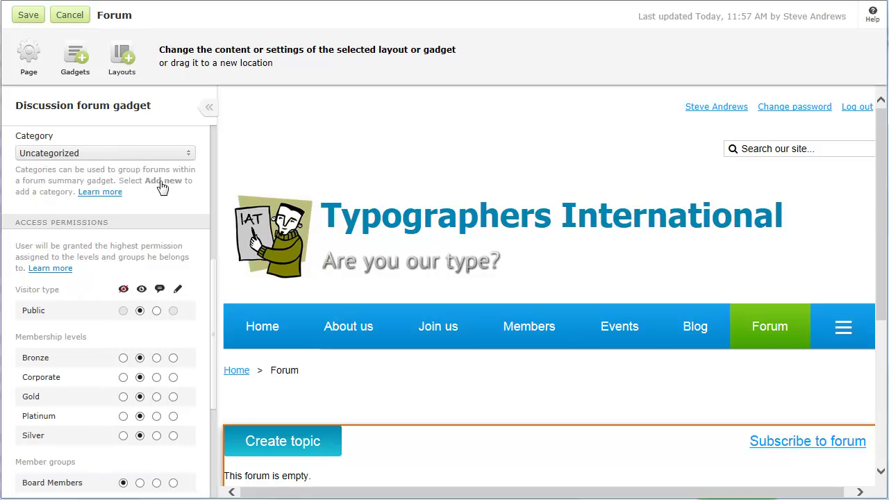
Give Public, Bronze, Gold, Board Members and Mailing list 1 comment access; Platinum, Silver, Volunteer committee topic creation.
scroll(214, 432, down, 3)
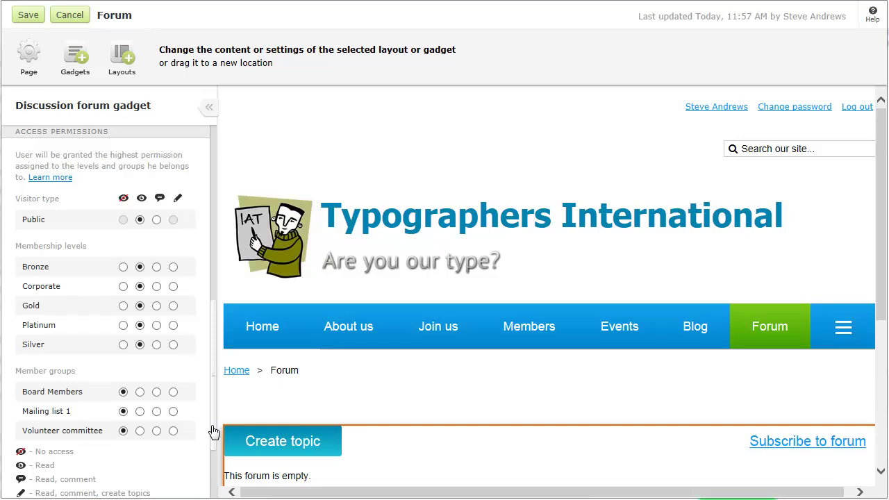
click(157, 221)
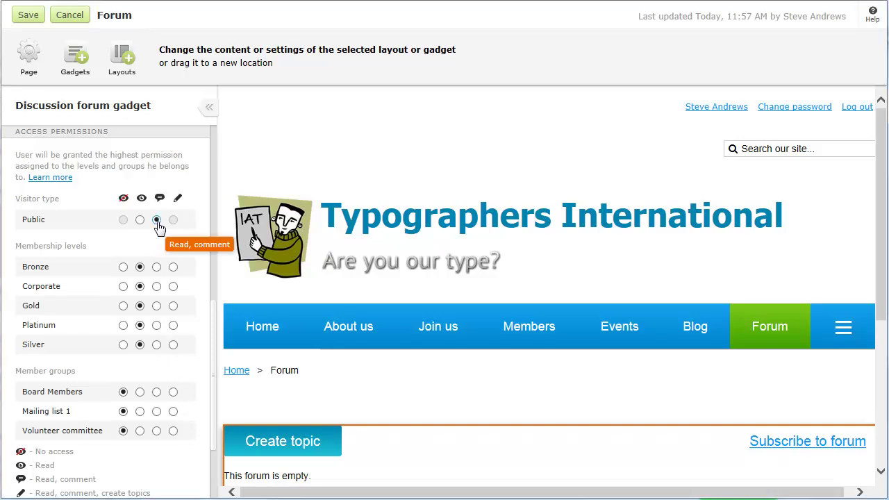
click(157, 269)
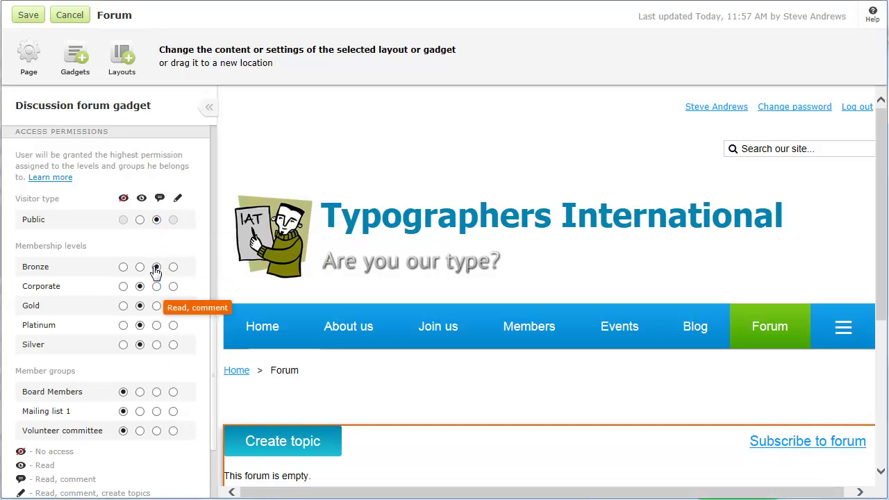
click(157, 306)
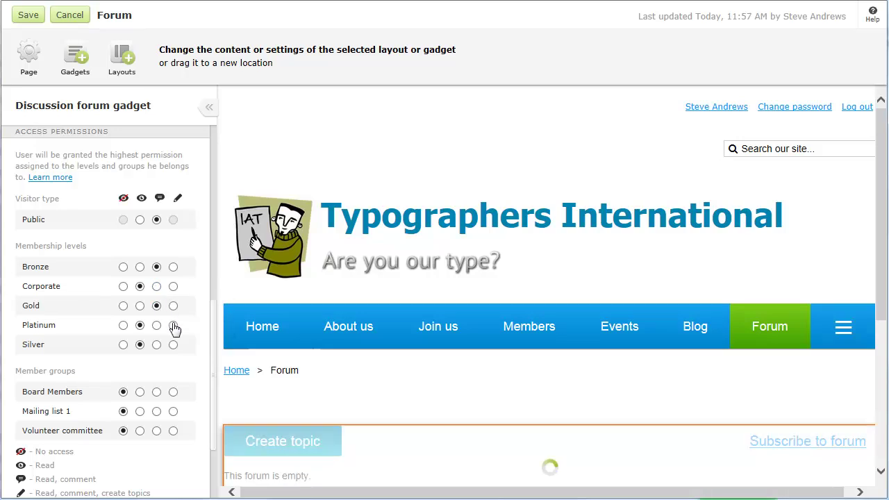
click(173, 325)
click(173, 346)
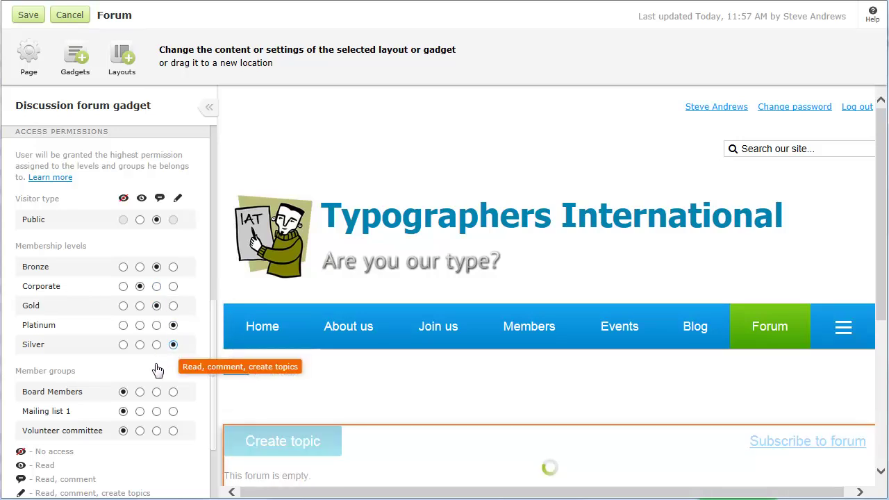
click(157, 393)
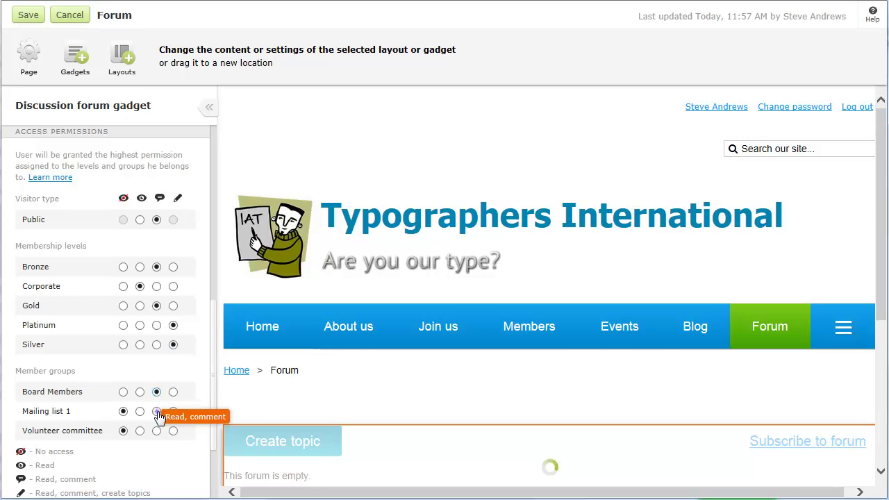
click(157, 412)
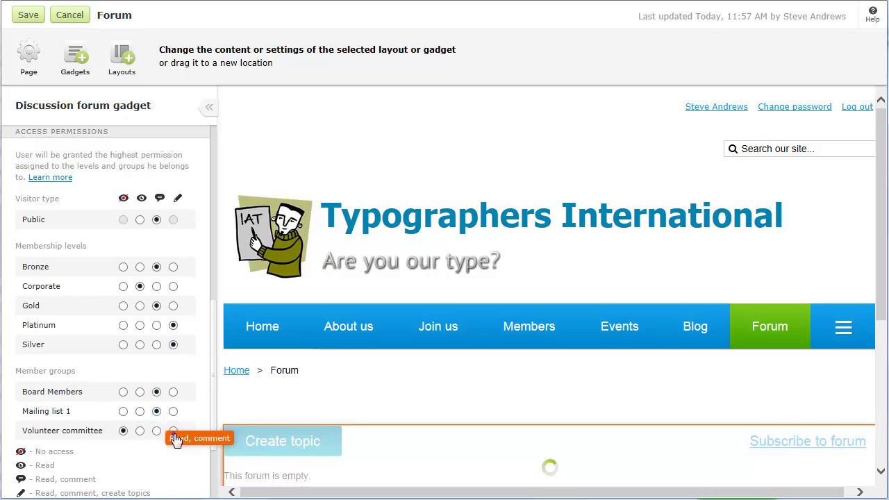
click(174, 431)
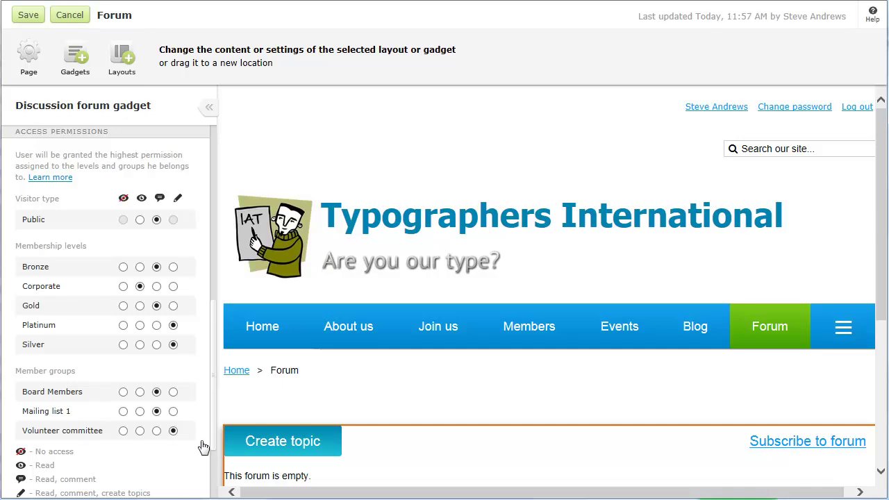
Expand the forum gadget's Advanced settings to show HTML ID id_u8TgSxh, CSS class and inline style.
scroll(213, 471, down, 3)
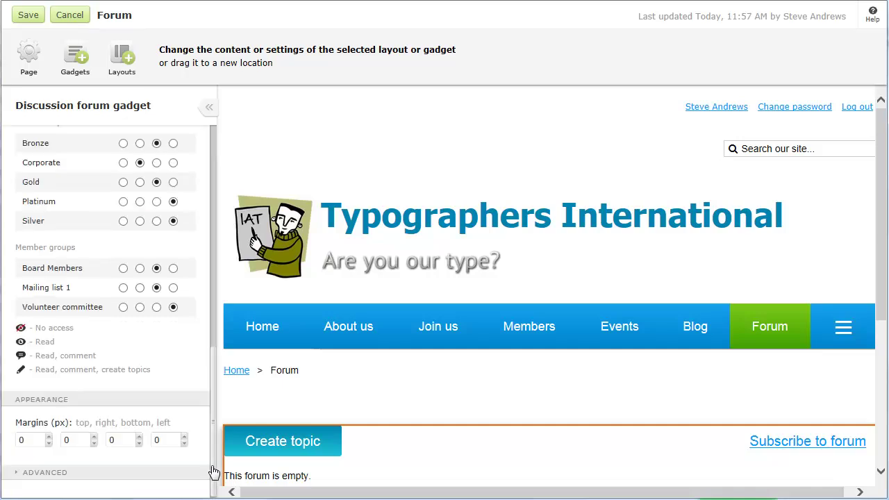
click(20, 476)
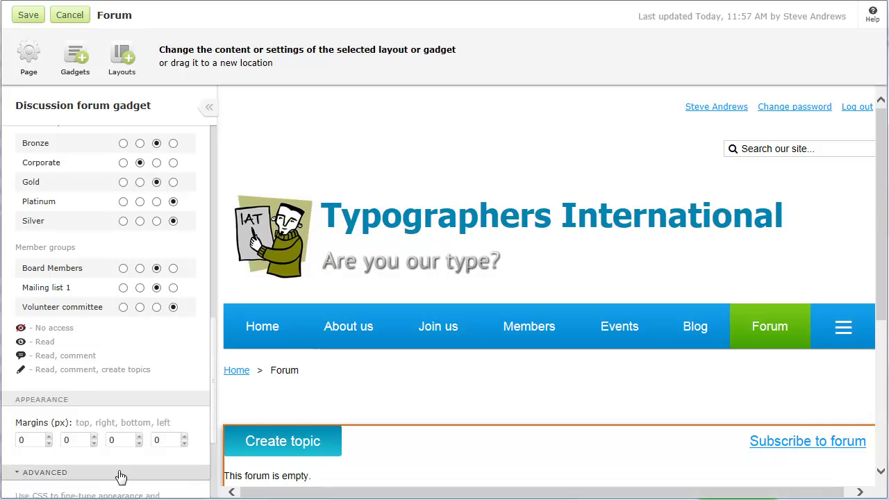
scroll(212, 476, down, 3)
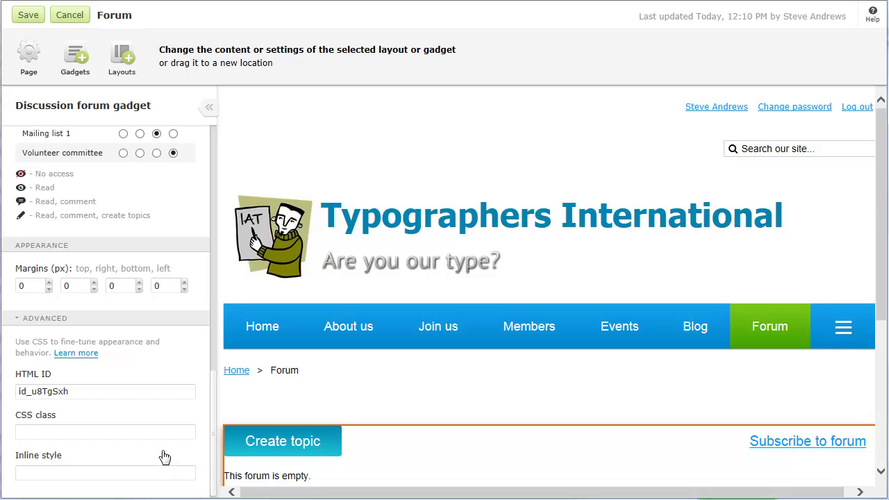
Add a 'Public forum' Heading1 content block above the forum and save the Forum page.
click(82, 71)
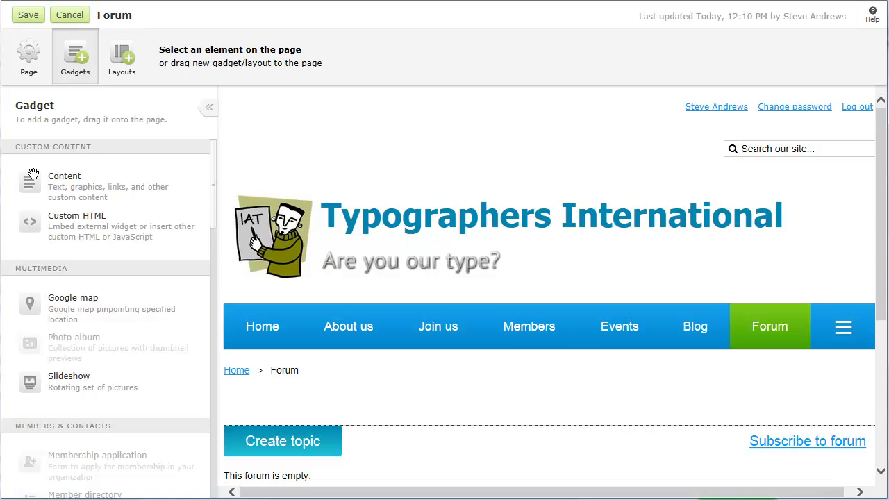
drag(30, 182, 315, 404)
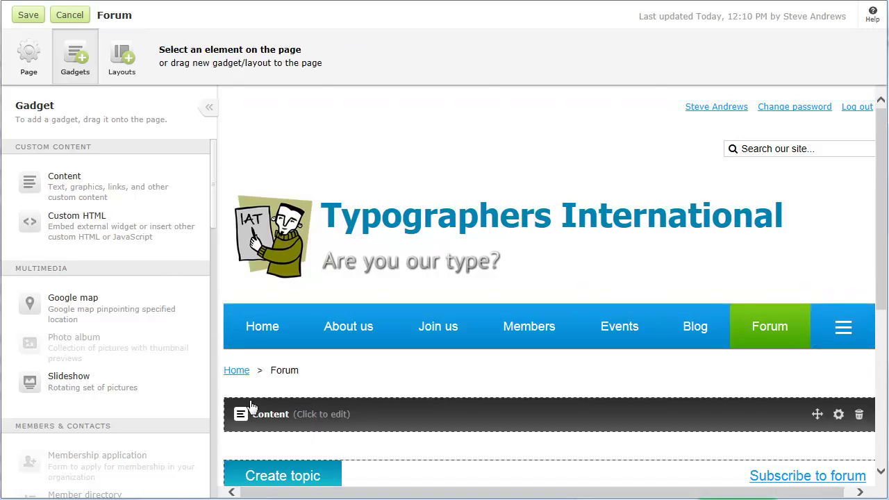
click(233, 414)
text(Public forum)
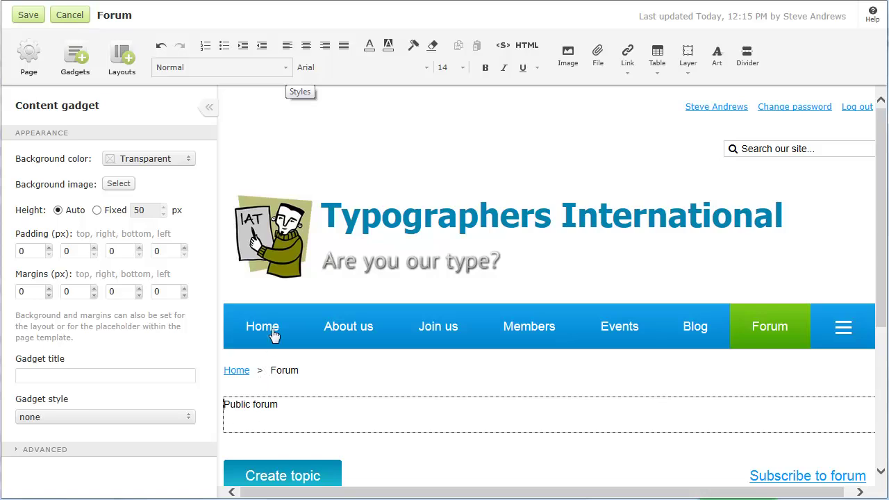
click(286, 69)
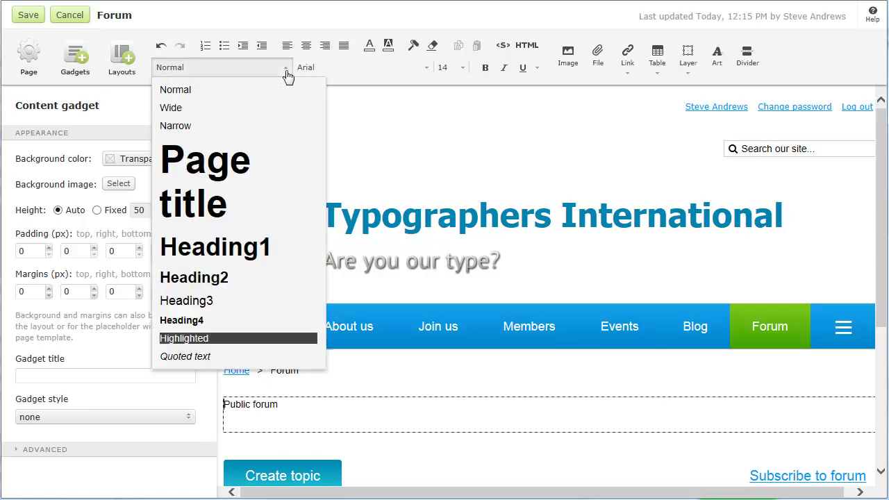
click(232, 257)
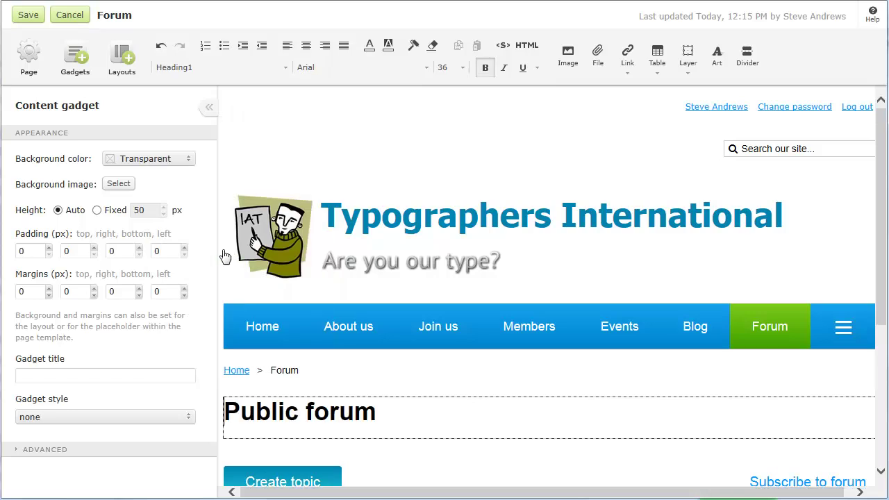
click(26, 16)
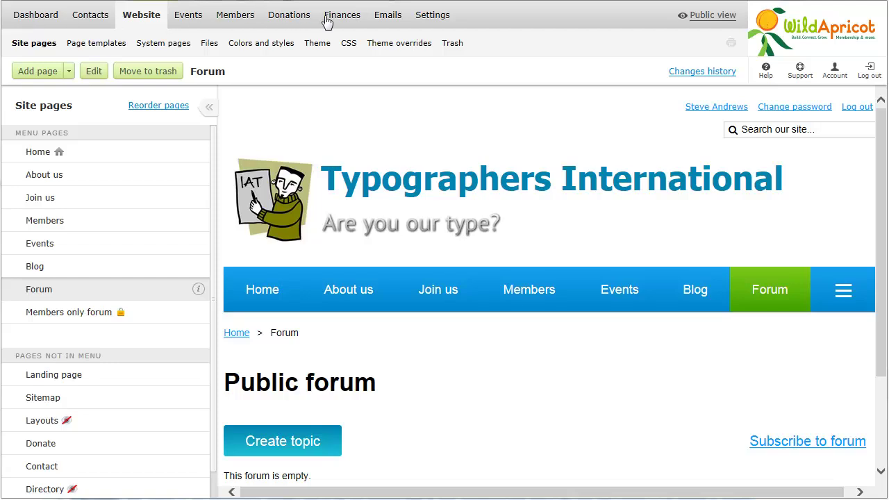
Require Anti-spam captcha for Members on forum topics and replies, and save the setting.
click(431, 21)
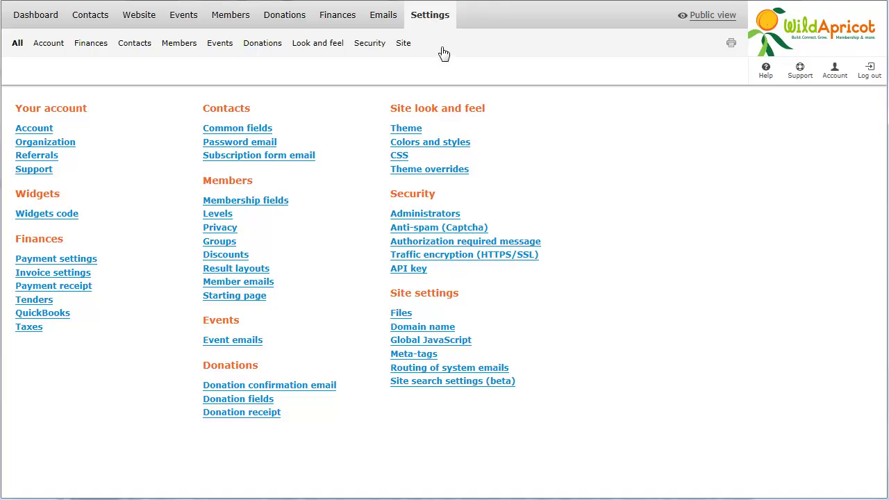
click(452, 228)
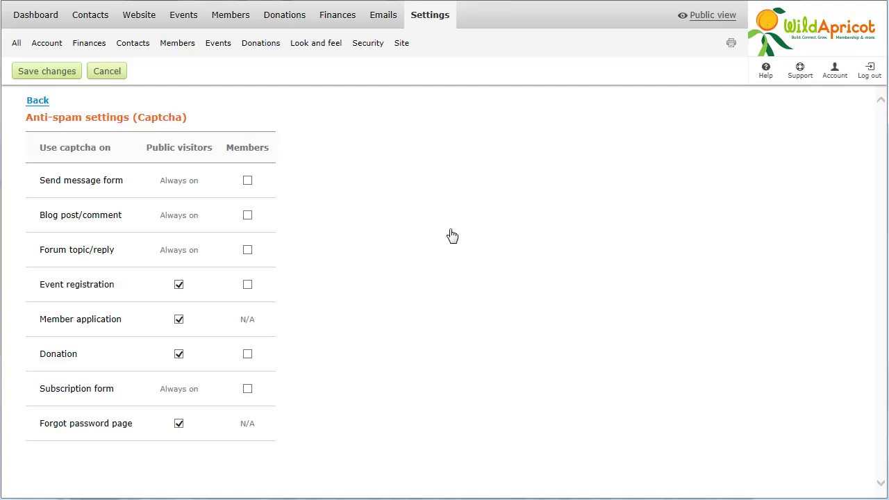
click(247, 251)
click(47, 75)
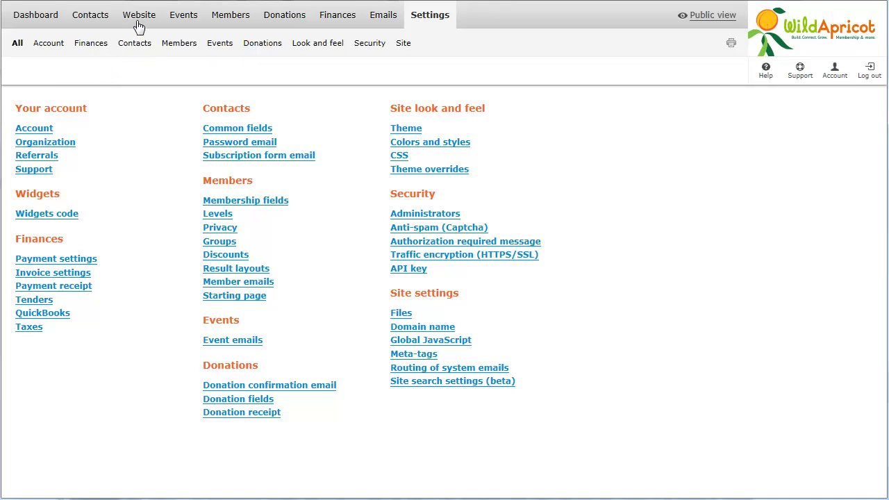
Open the Forum topic system page in the page editor.
mouse_move(139, 26)
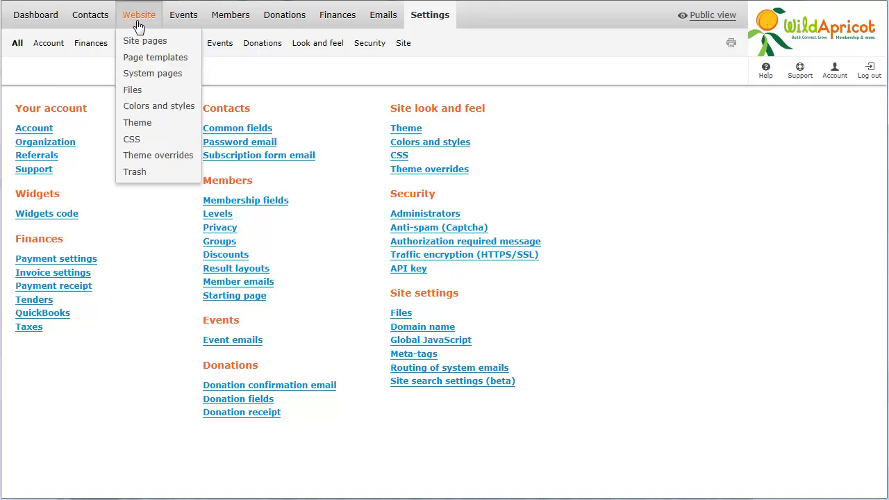
click(148, 74)
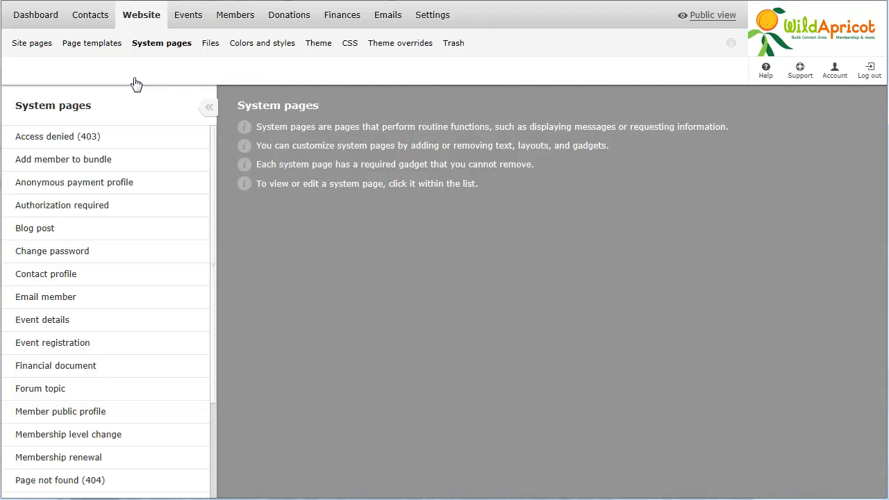
click(70, 393)
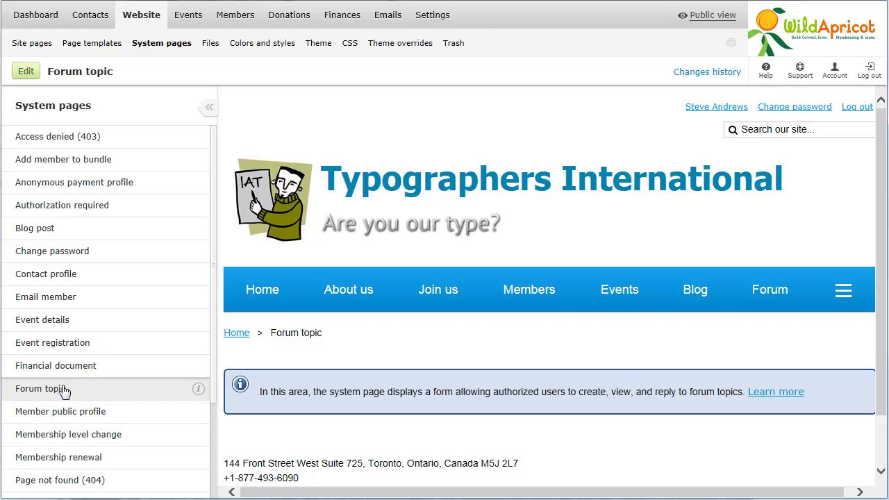
click(26, 72)
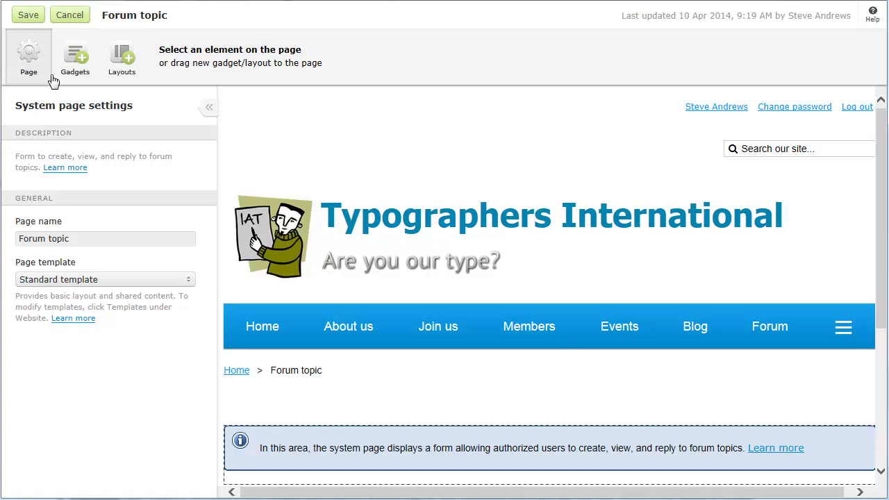
Review the Standard template, forum gadget settings, Gadgets and Layouts lists, then cancel without changes.
click(111, 280)
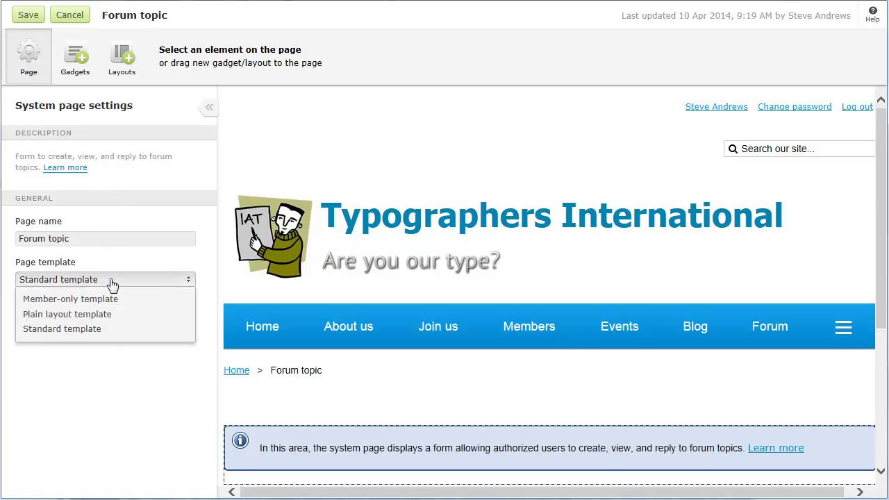
click(112, 281)
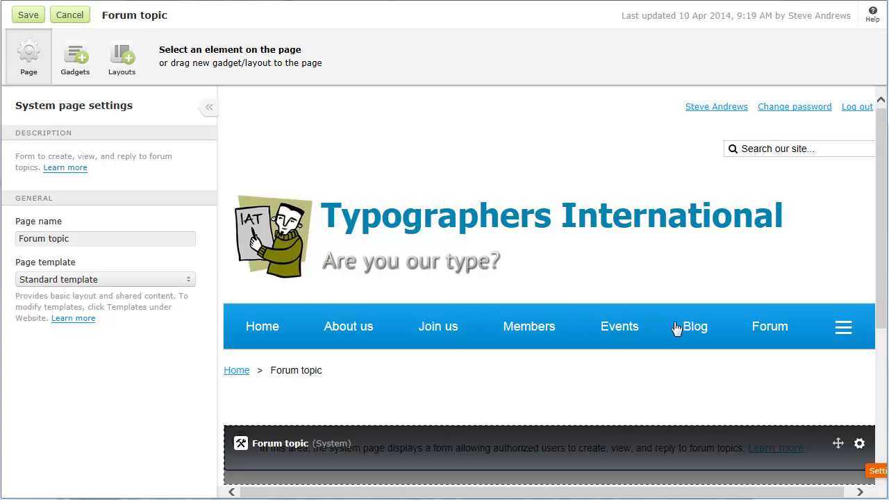
click(859, 448)
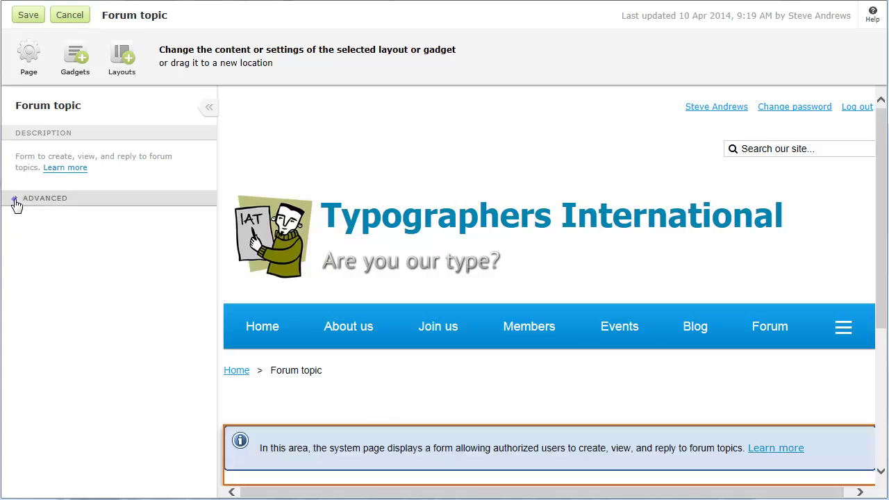
click(17, 203)
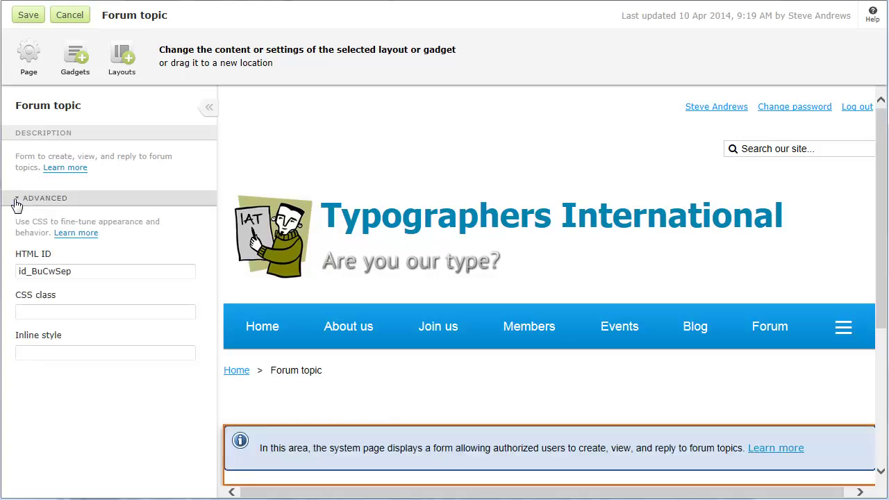
click(73, 73)
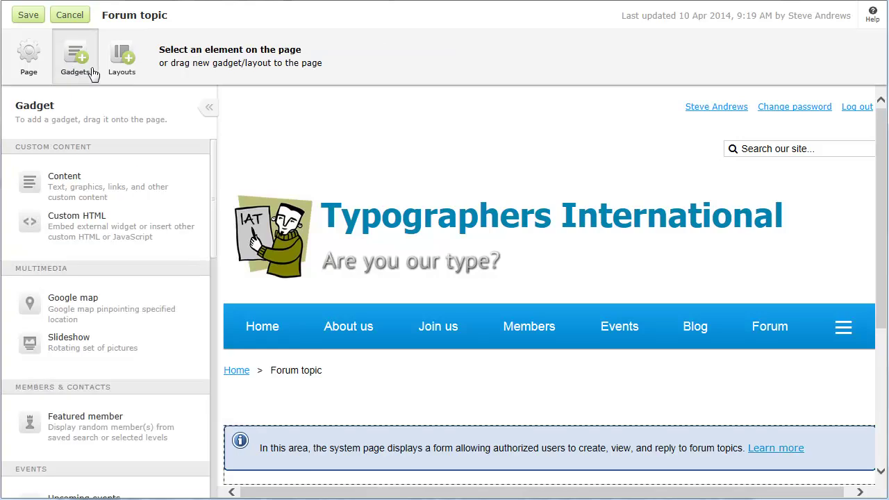
click(122, 72)
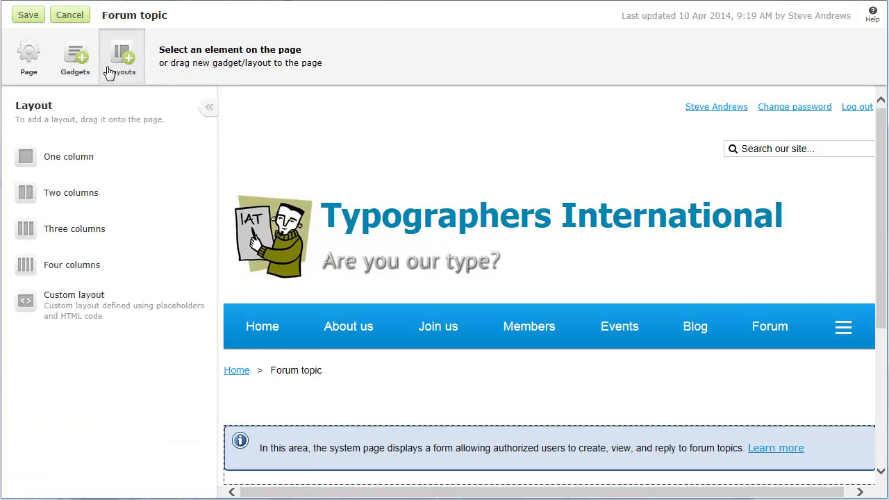
click(70, 16)
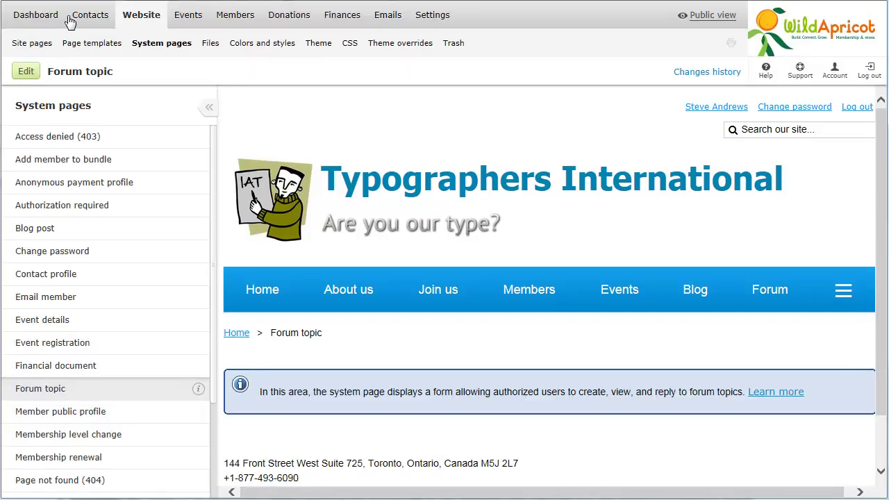
Open the Home page for editing with the Gadgets list displayed.
click(34, 45)
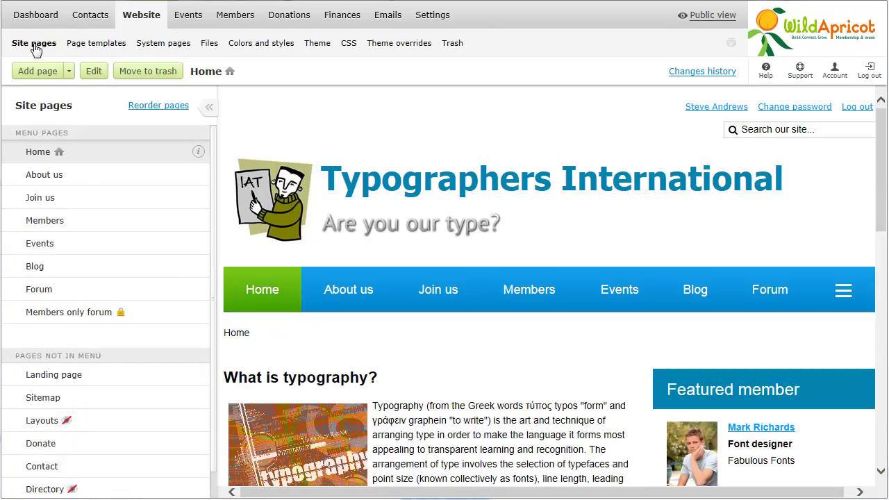
click(95, 73)
click(75, 81)
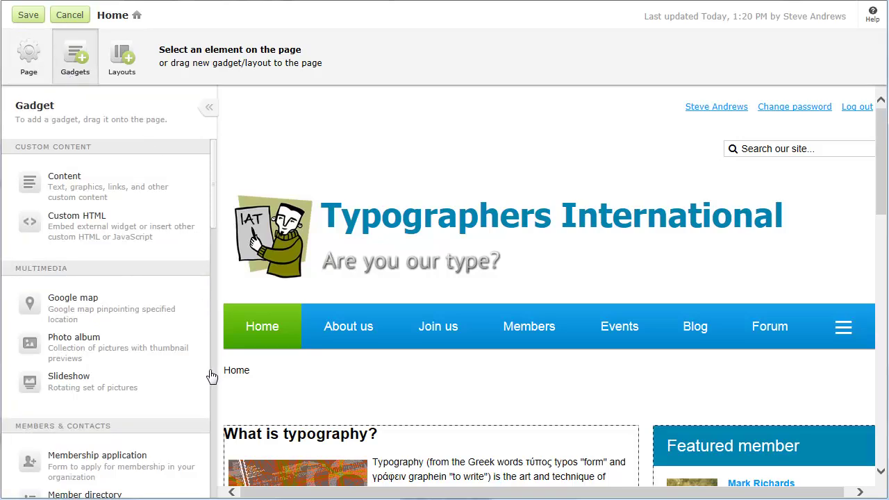
Place a Forum summary gadget above the typography article and review its settings.
click(214, 473)
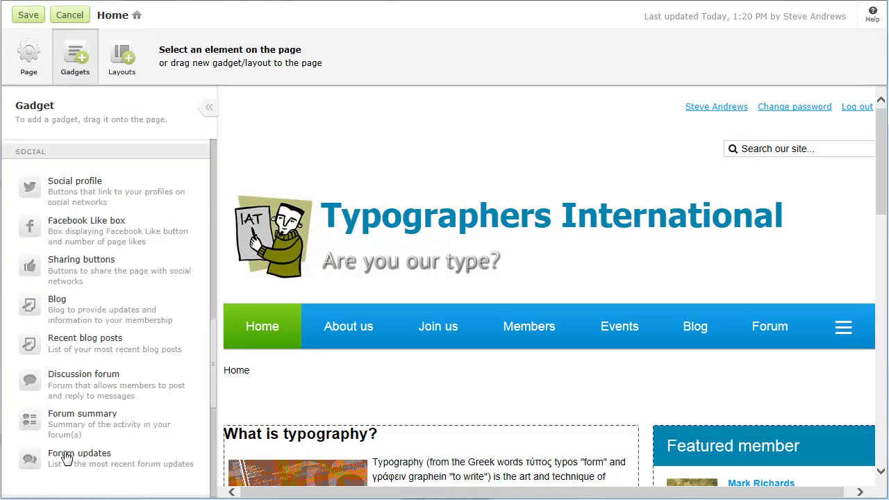
drag(28, 420, 256, 436)
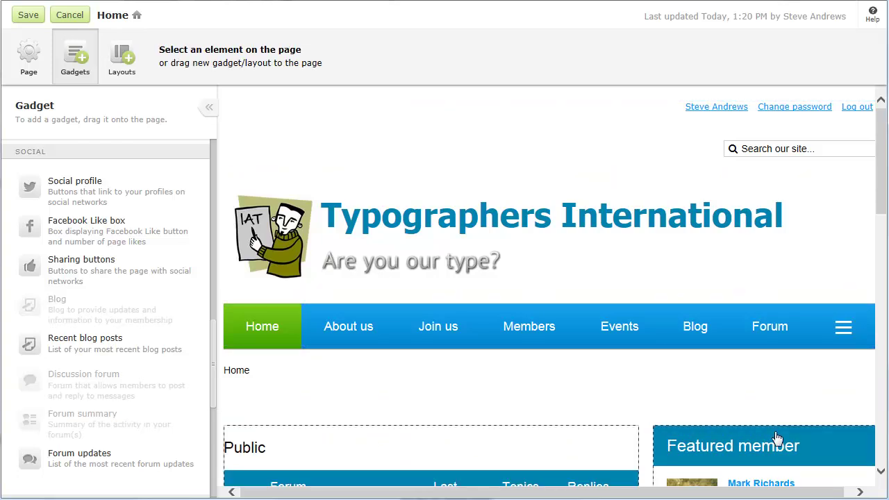
click(882, 440)
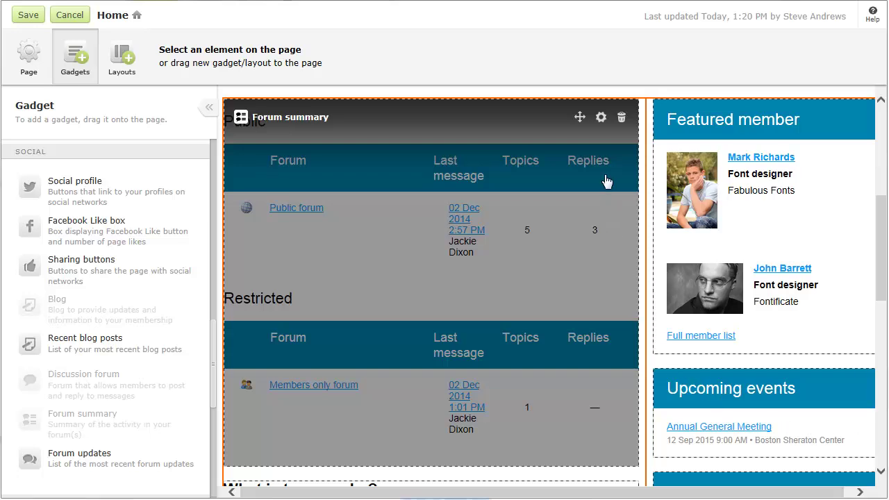
click(601, 118)
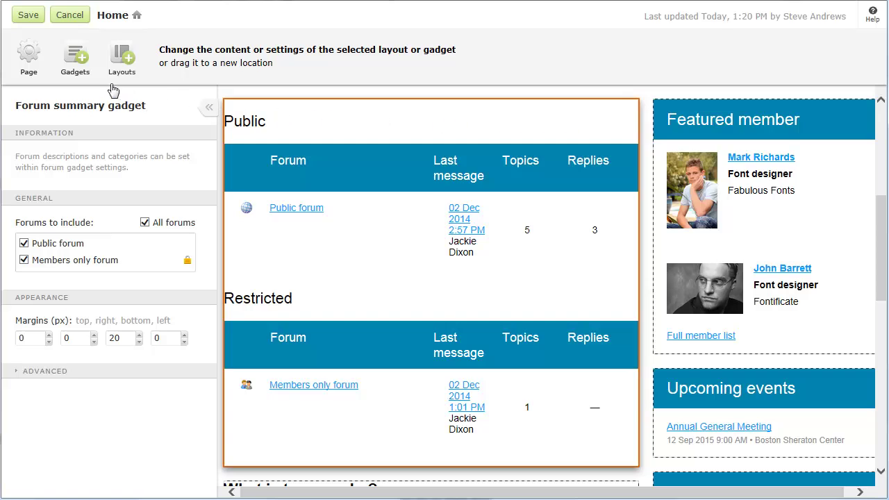
click(78, 62)
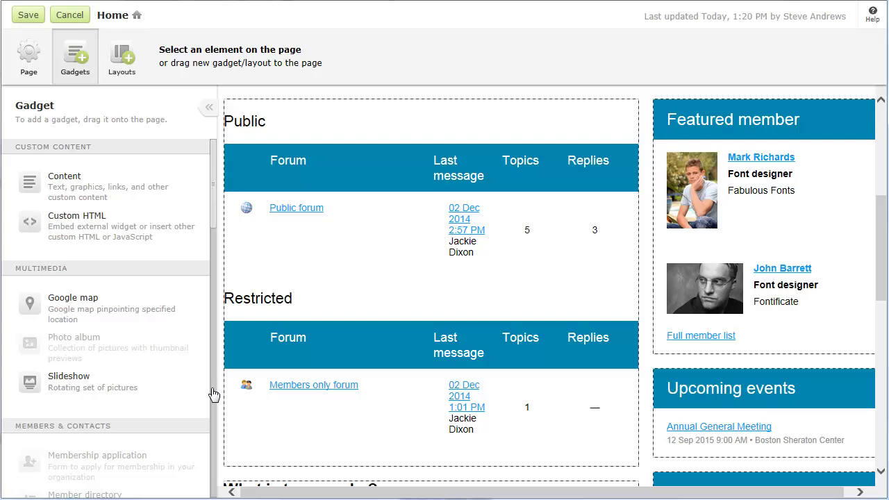
Add a Forum updates gadget atop the right column, check its last-3-topics settings, and save.
scroll(213, 465, down, 10)
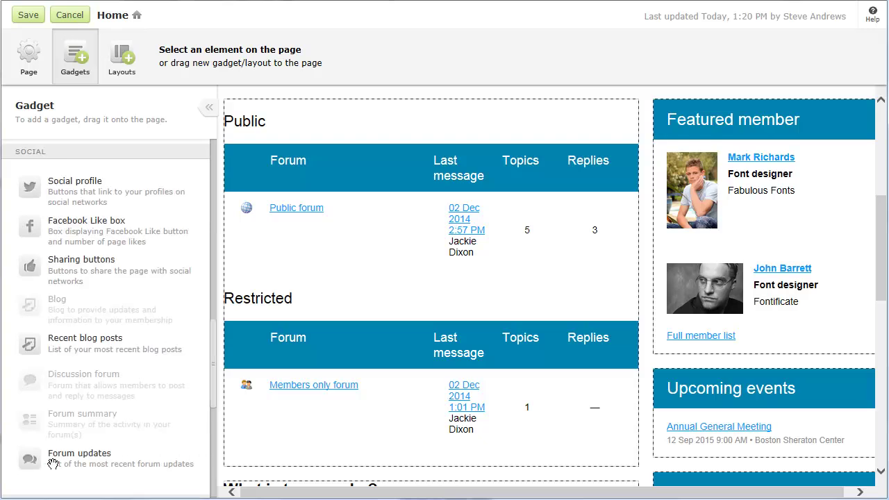
drag(30, 460, 735, 118)
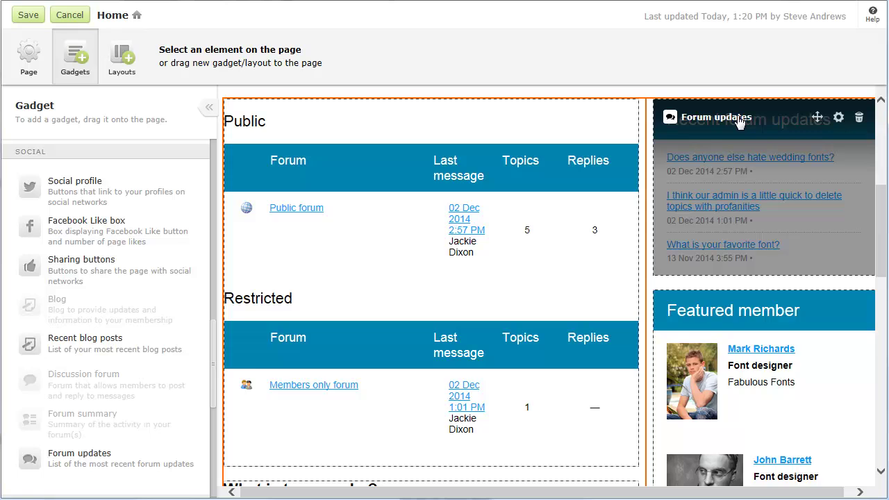
click(840, 120)
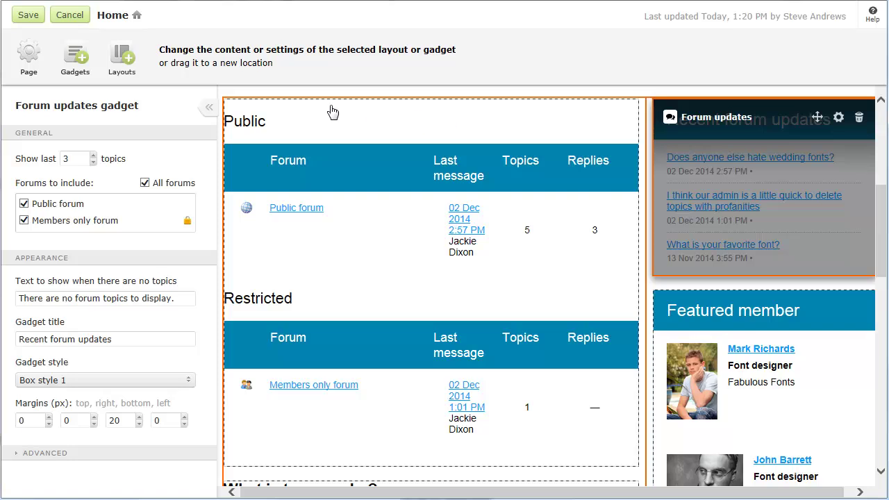
click(28, 14)
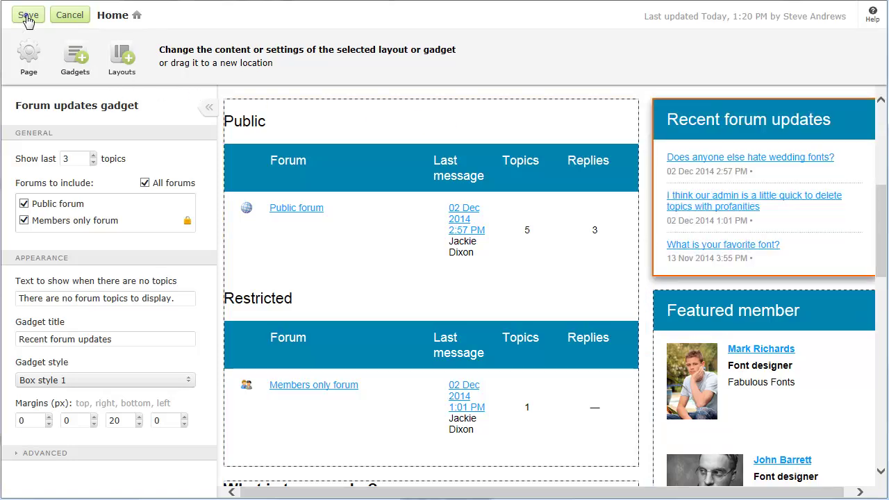